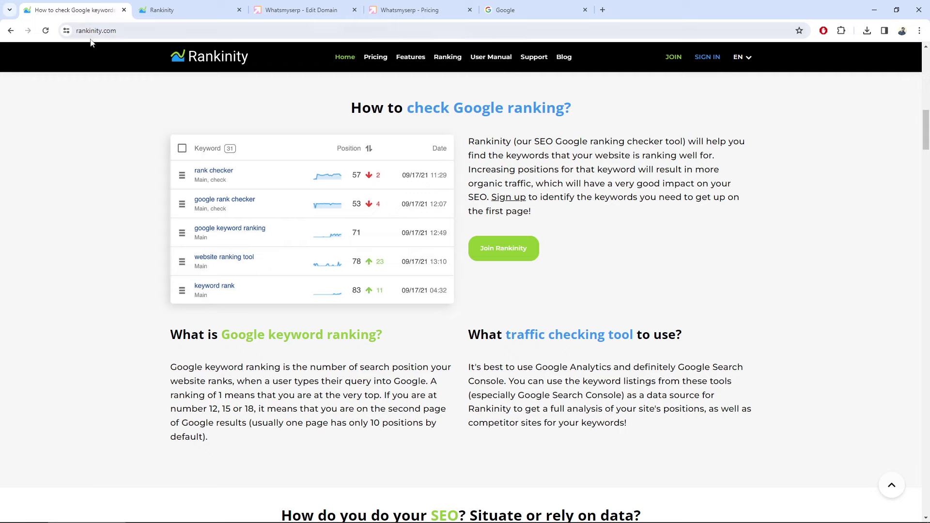
- Review Rankinity's pricing page, including the cost calculator and the free versus full version comparison
{"action": "scroll", "coordinate": [97, 153], "scroll_direction": "up", "scroll_amount": 8}
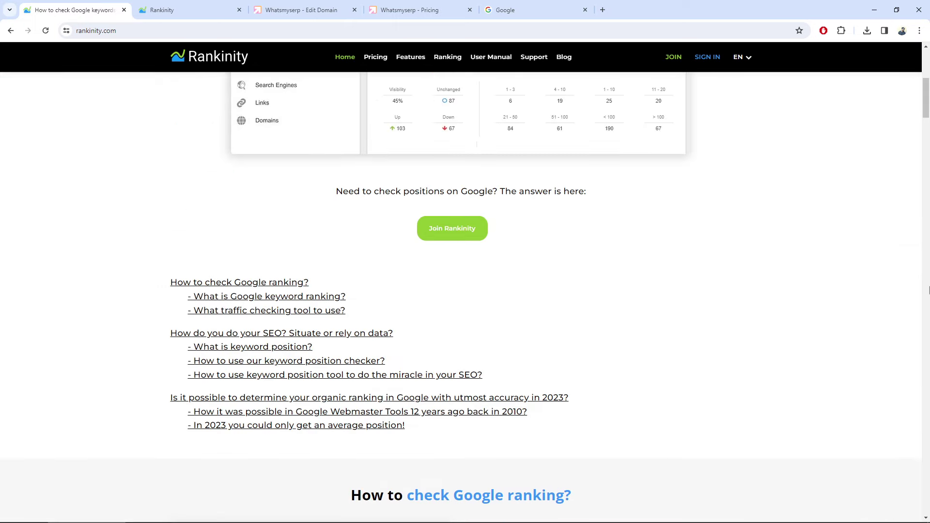
{"action": "mouse_move", "coordinate": [926, 92]}
{"action": "left_mouse_down"}
{"action": "mouse_move", "coordinate": [926, 52]}
{"action": "mouse_move", "coordinate": [927, 101]}
{"action": "left_mouse_up"}
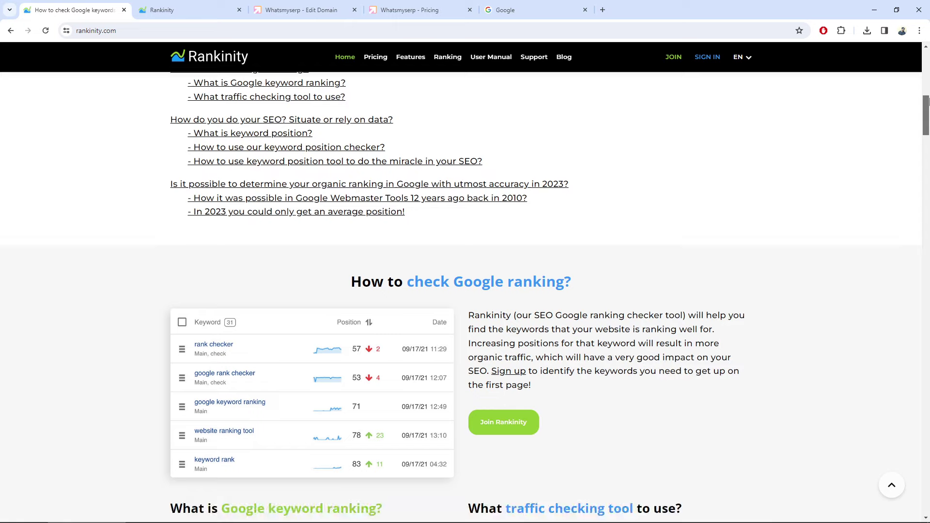
{"action": "left_click", "coordinate": [379, 68]}
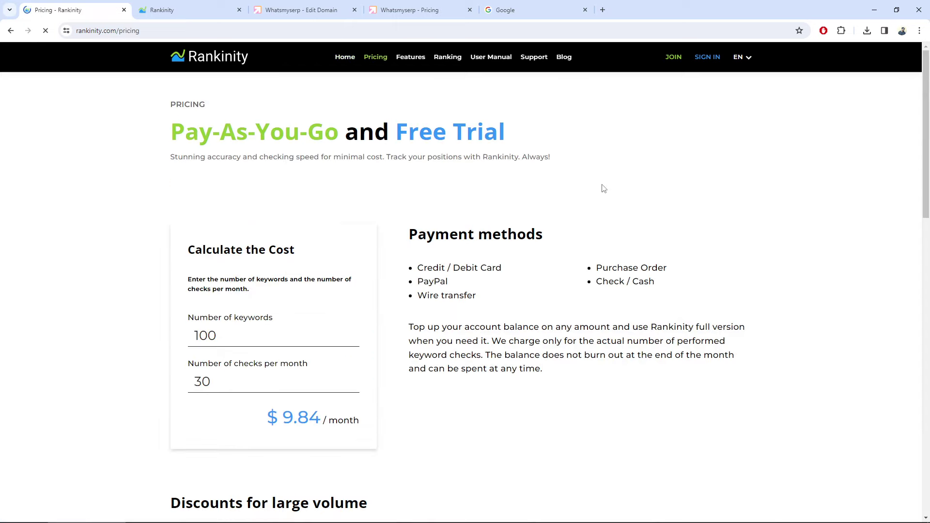
{"action": "left_click_drag", "start_coordinate": [929, 127], "coordinate": [929, 258]}
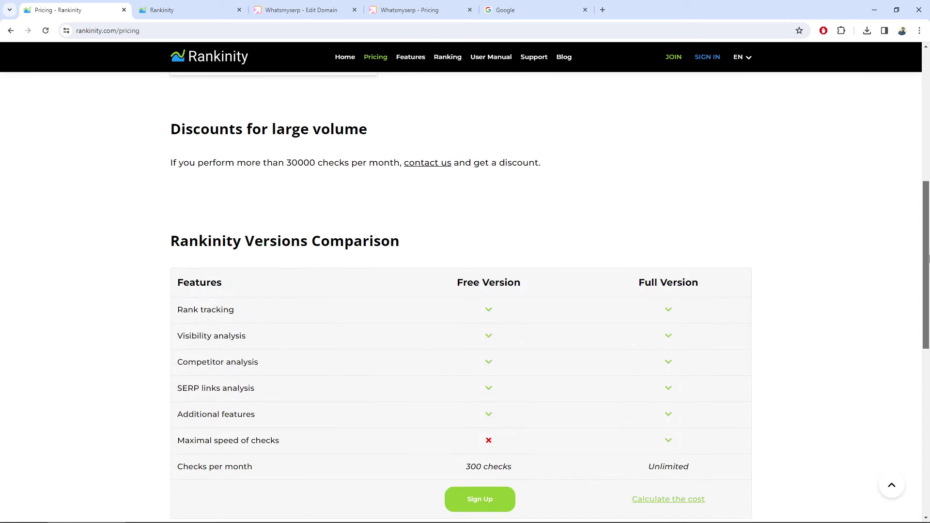
{"action": "scroll", "coordinate": [449, 290], "scroll_direction": "down", "scroll_amount": 3}
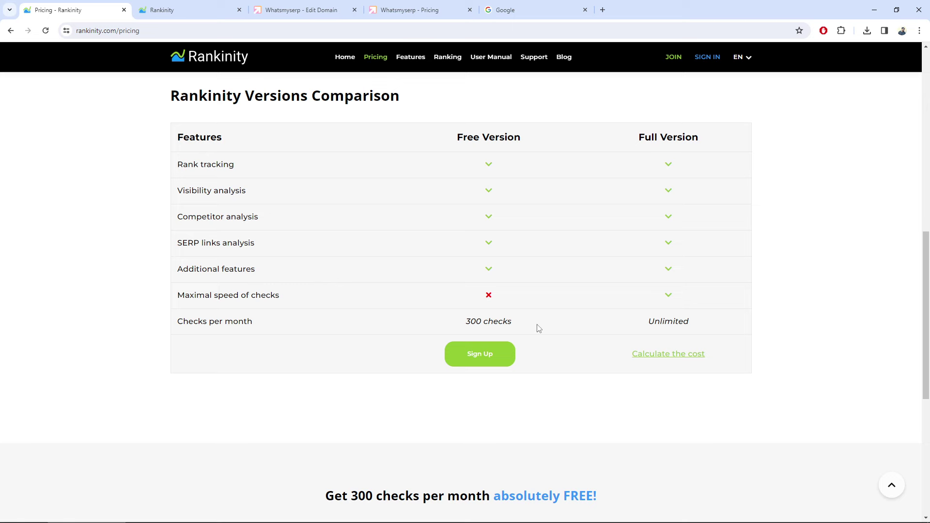
{"action": "triple_click", "coordinate": [509, 324]}
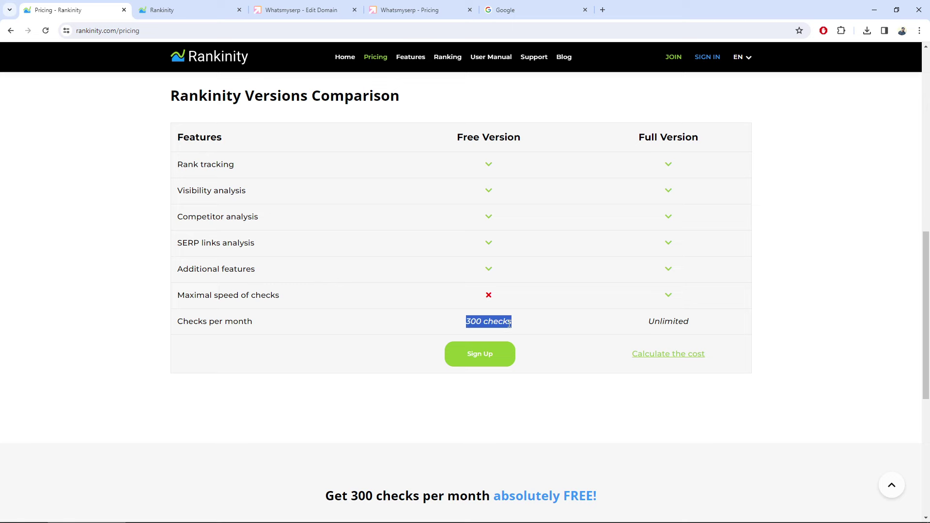
{"action": "left_click", "coordinate": [507, 322]}
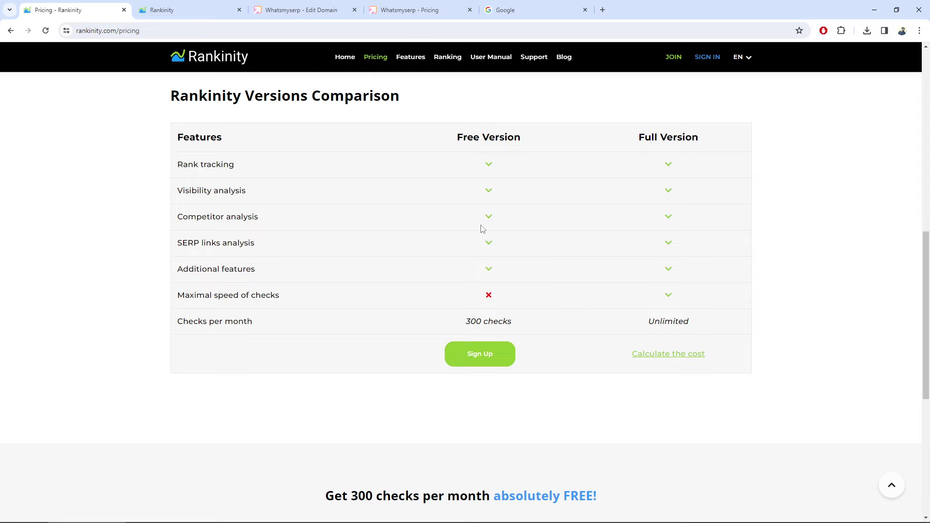
{"action": "scroll", "coordinate": [483, 227], "scroll_direction": "down", "scroll_amount": 4}
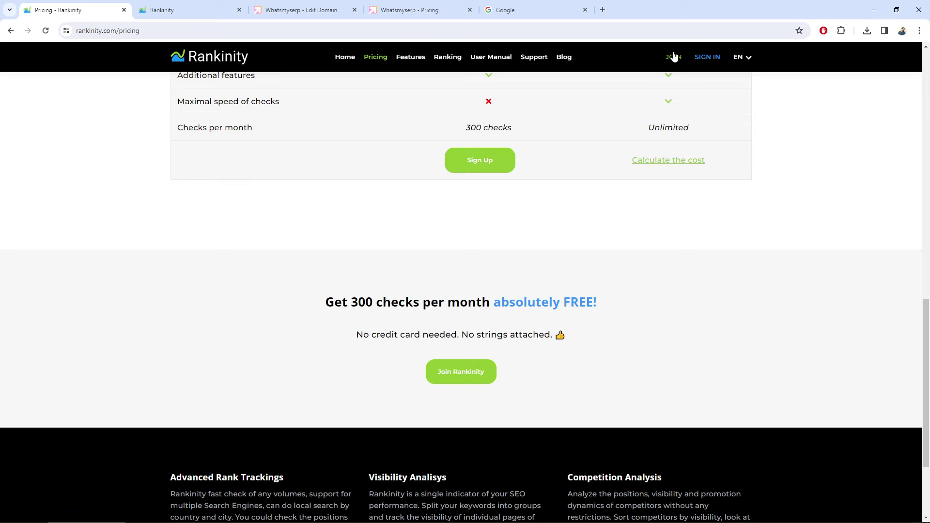
{"action": "scroll", "coordinate": [310, 253], "scroll_direction": "up", "scroll_amount": 2}
{"action": "scroll", "coordinate": [308, 250], "scroll_direction": "up", "scroll_amount": 12}
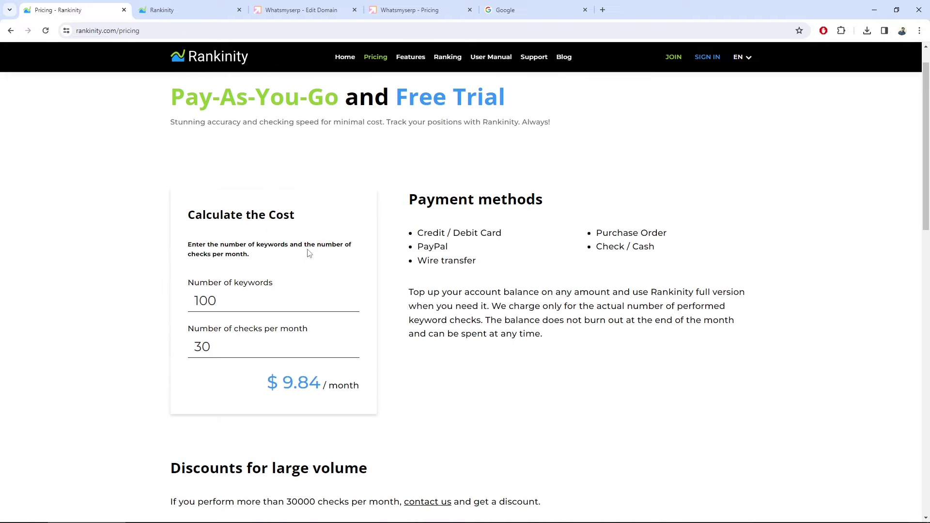
- Switch to the Whatsmyserp site and compare its subscription plans on the pricing page
{"action": "left_click", "coordinate": [156, 6]}
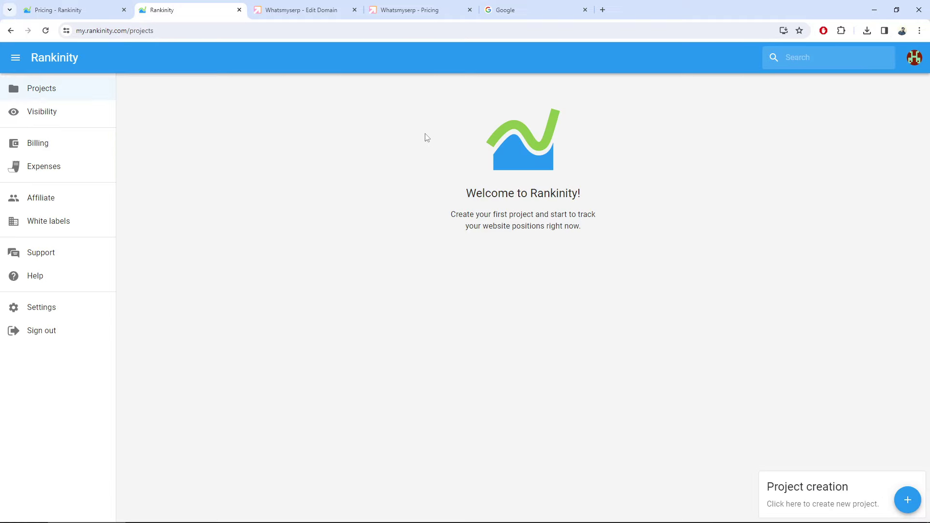
{"action": "left_click", "coordinate": [408, 16]}
{"action": "scroll", "coordinate": [353, 194], "scroll_direction": "up", "scroll_amount": 9}
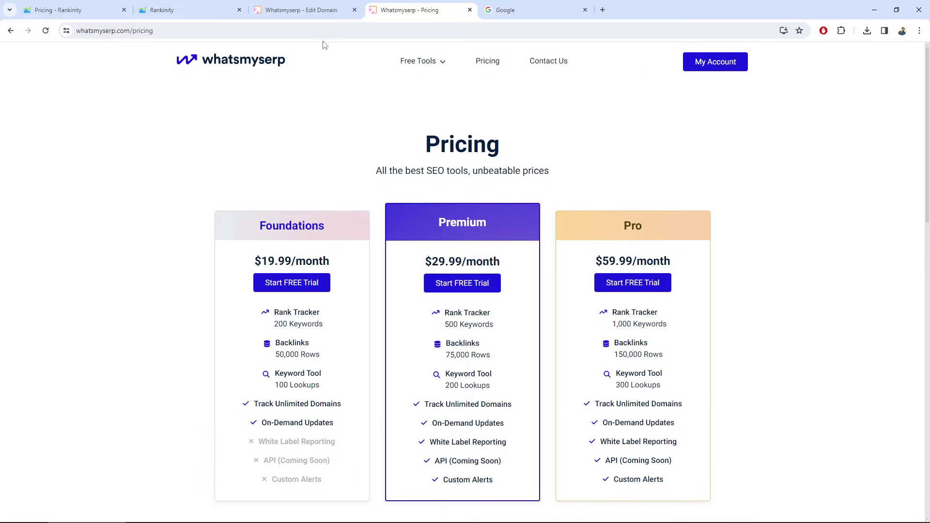
{"action": "left_click", "coordinate": [283, 4]}
- Return to the Rankinity projects page and start a new project named Google with the website address google.com
{"action": "left_click", "coordinate": [218, 6]}
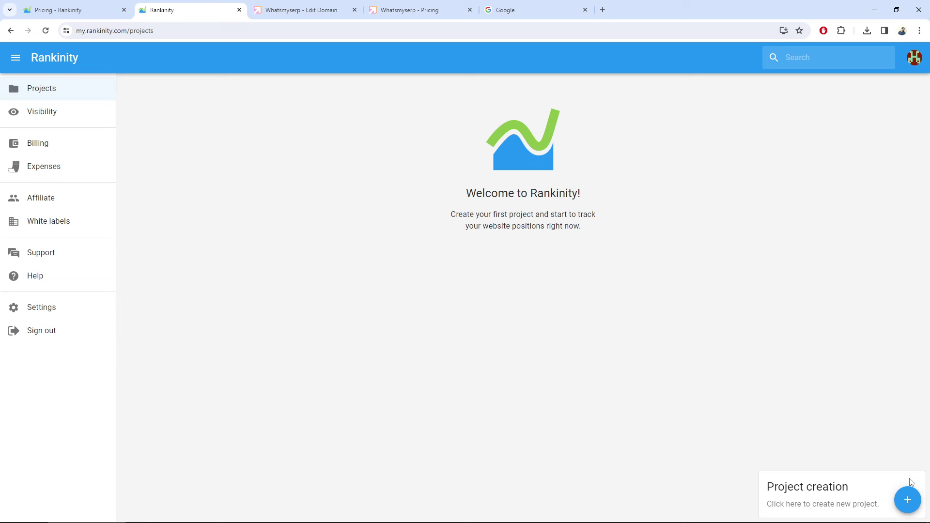
{"action": "left_click", "coordinate": [908, 499]}
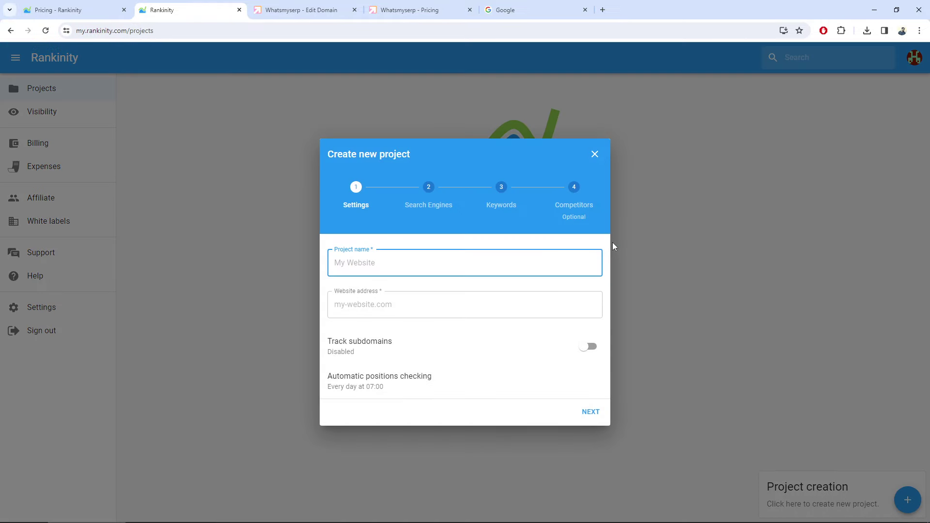
{"action": "type", "text": "Google"}
{"action": "left_click", "coordinate": [408, 297]}
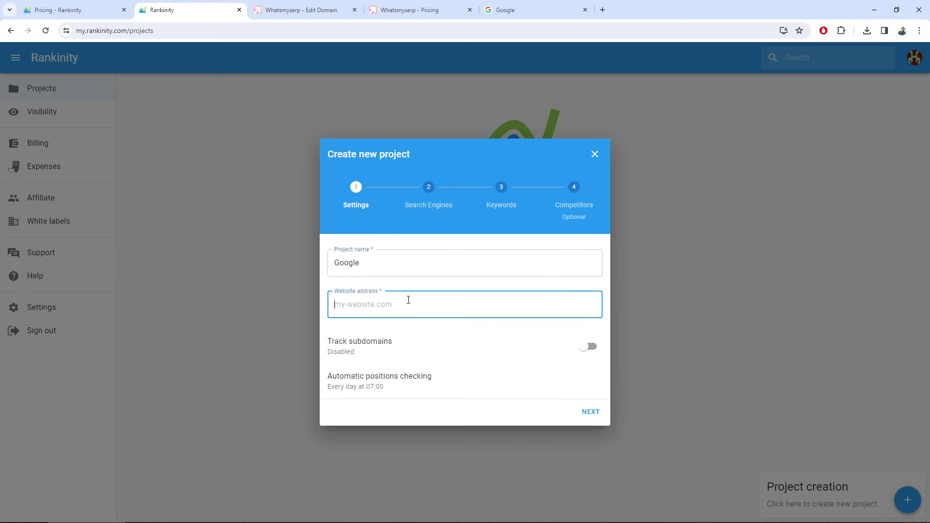
{"action": "type", "text": "google.com"}
{"action": "type", "text": "earth."}
{"action": "key", "text": "BackSpace"}
{"action": "key", "text": "BackSpace"}
{"action": "key", "text": "BackSpace"}
{"action": "key", "text": "BackSpace"}
{"action": "key", "text": "BackSpace"}
{"action": "key", "text": "BackSpace"}
- Enable subdomain tracking and complete the project settings, keeping the existing automatic positions checking schedule
{"action": "left_click", "coordinate": [585, 350]}
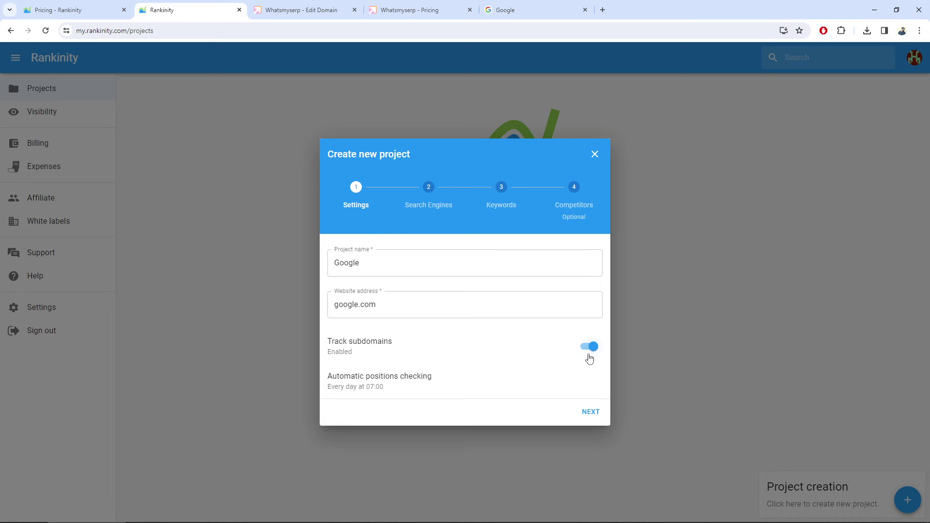
{"action": "left_click", "coordinate": [434, 390]}
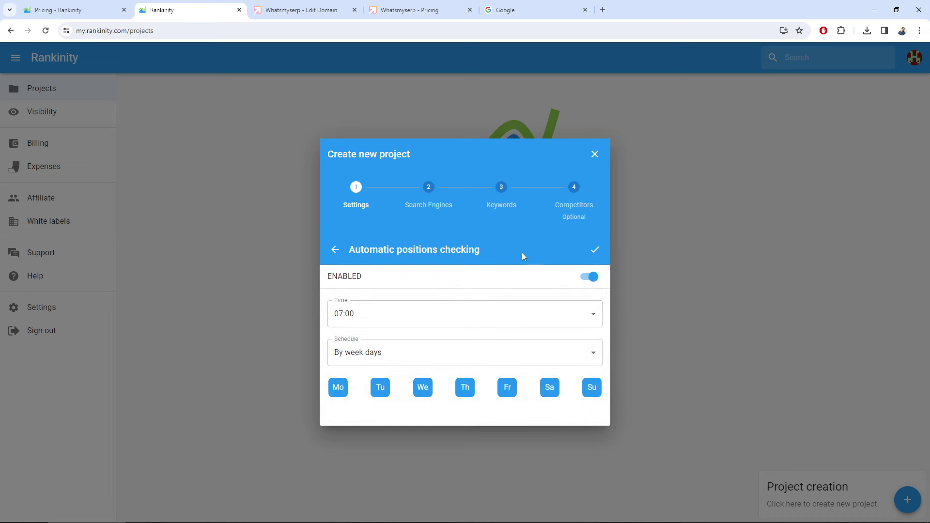
{"action": "left_click", "coordinate": [335, 249]}
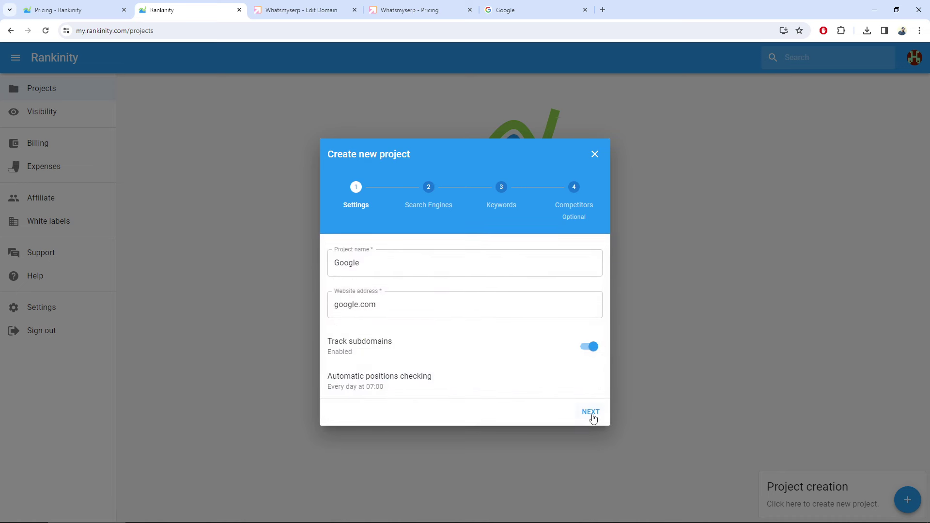
{"action": "left_click", "coordinate": [590, 413]}
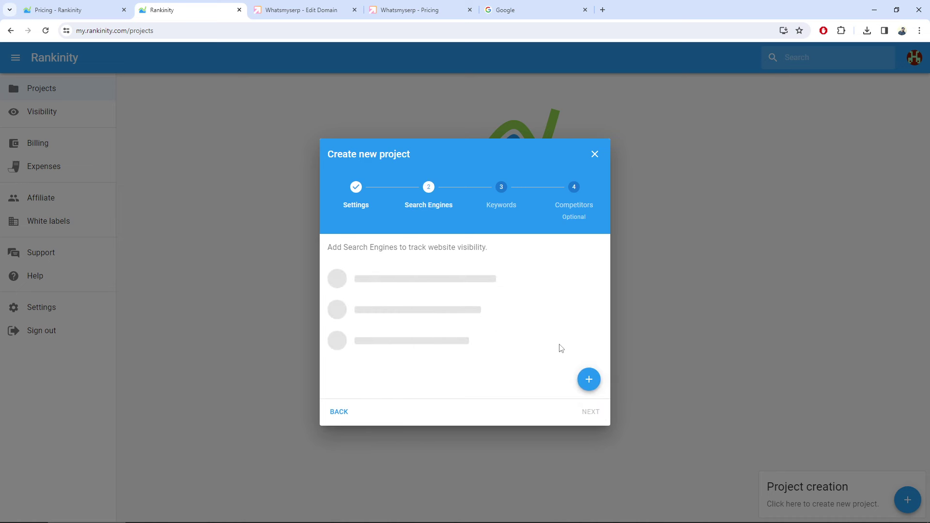
- Look over the cost calculator on Rankinity's pricing page
{"action": "mouse_move", "coordinate": [588, 378]}
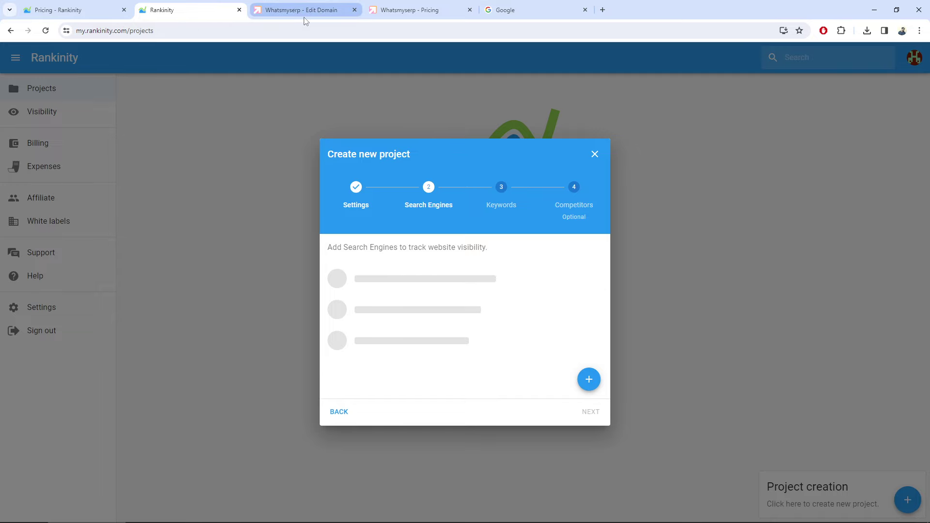
{"action": "left_click", "coordinate": [67, 10]}
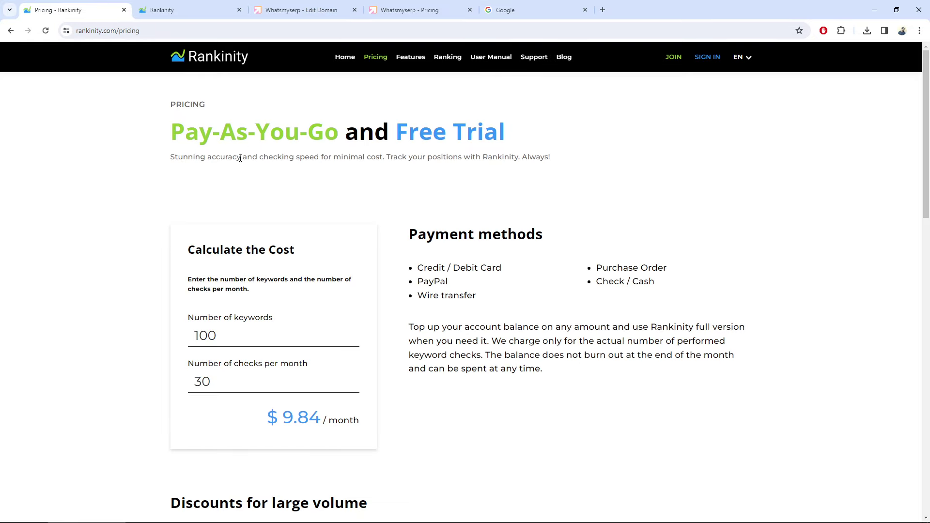
{"action": "scroll", "coordinate": [289, 235], "scroll_direction": "down", "scroll_amount": 2}
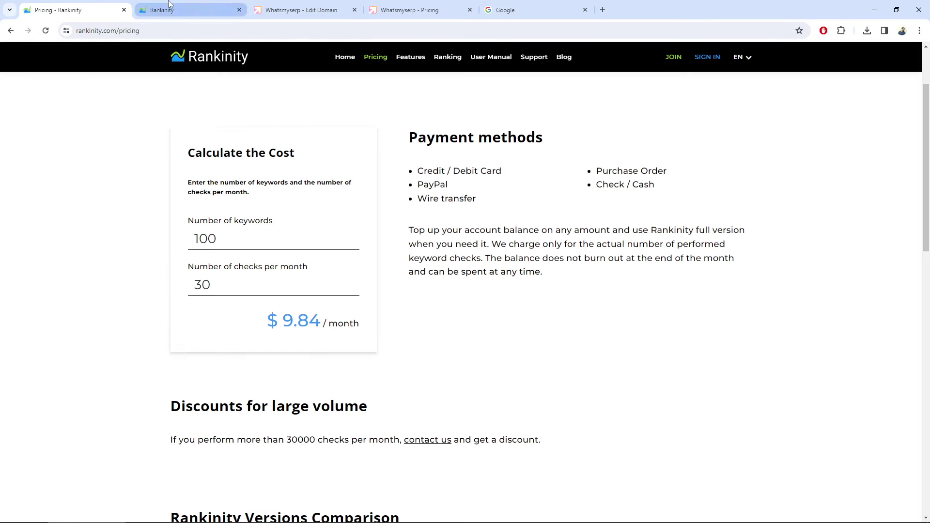
- Back in the new project, add Google with region United States and language English, and continue to the keywords
{"action": "left_click", "coordinate": [184, 10]}
{"action": "left_click", "coordinate": [592, 383]}
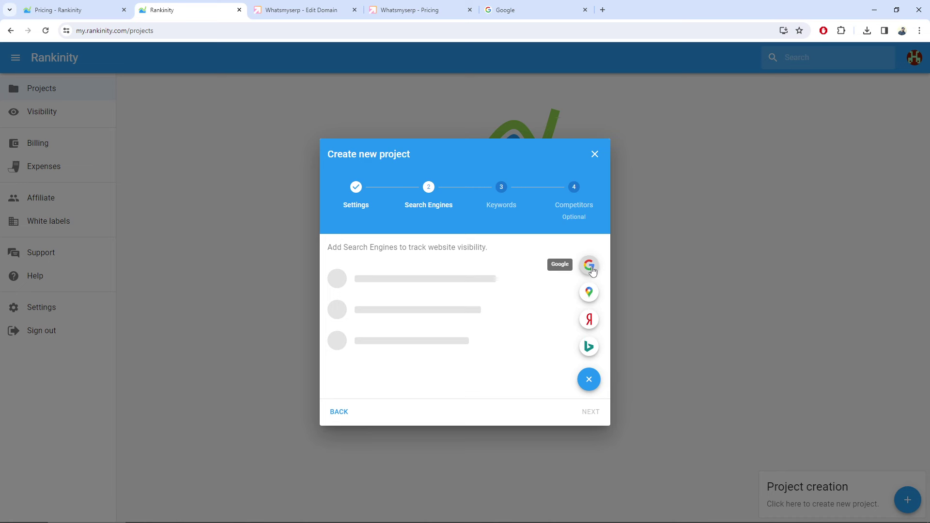
{"action": "left_click", "coordinate": [591, 269]}
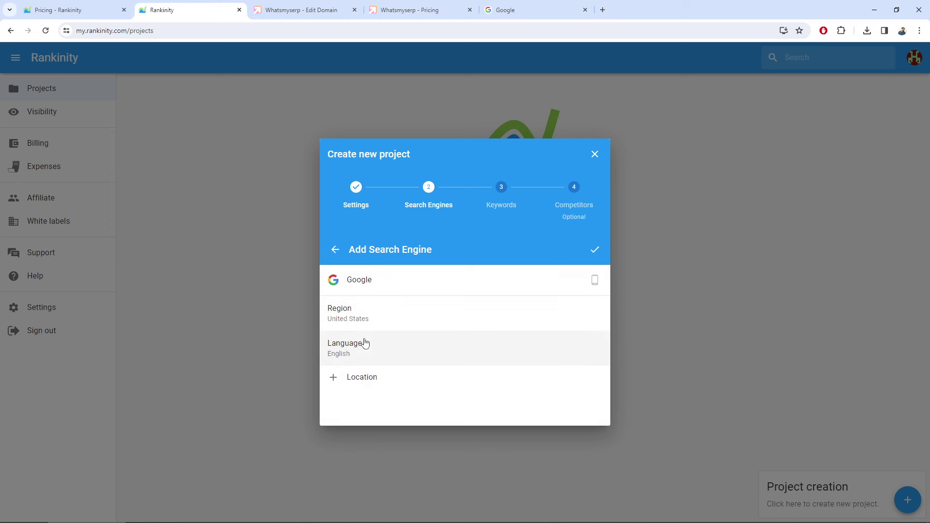
{"action": "left_click", "coordinate": [595, 250]}
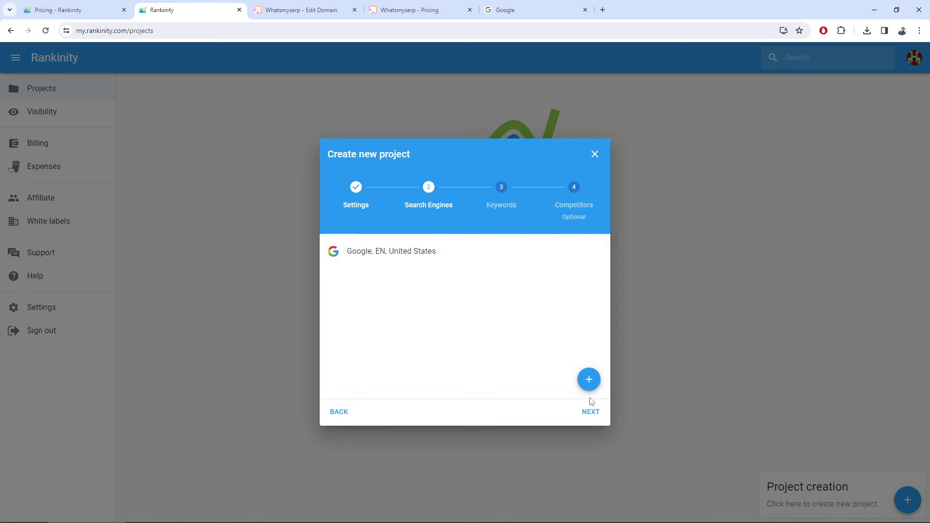
{"action": "left_click", "coordinate": [592, 411]}
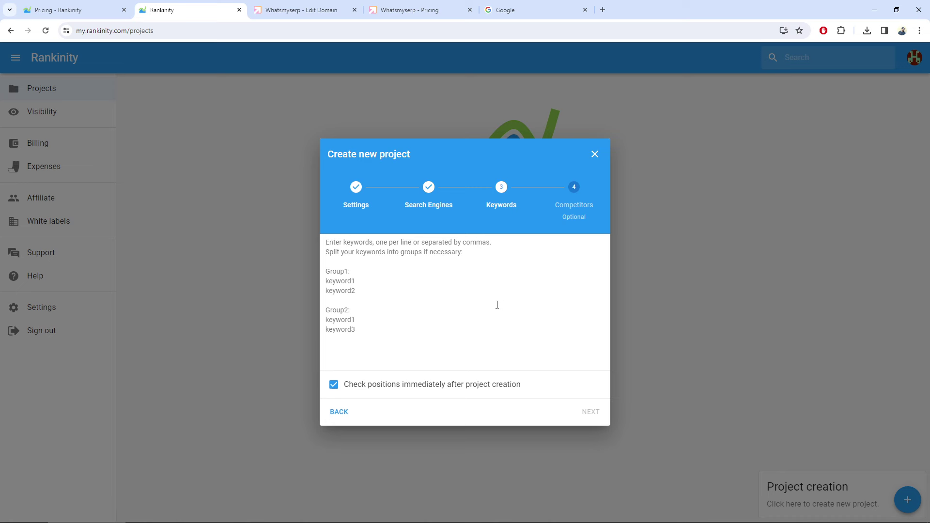
- Enter the keywords google, google earth, google labs and gemini google, one per line, and continue to the competitors
{"action": "type", "text": "google"}
{"action": "key", "text": "Return"}
{"action": "type", "text": "google earth"}
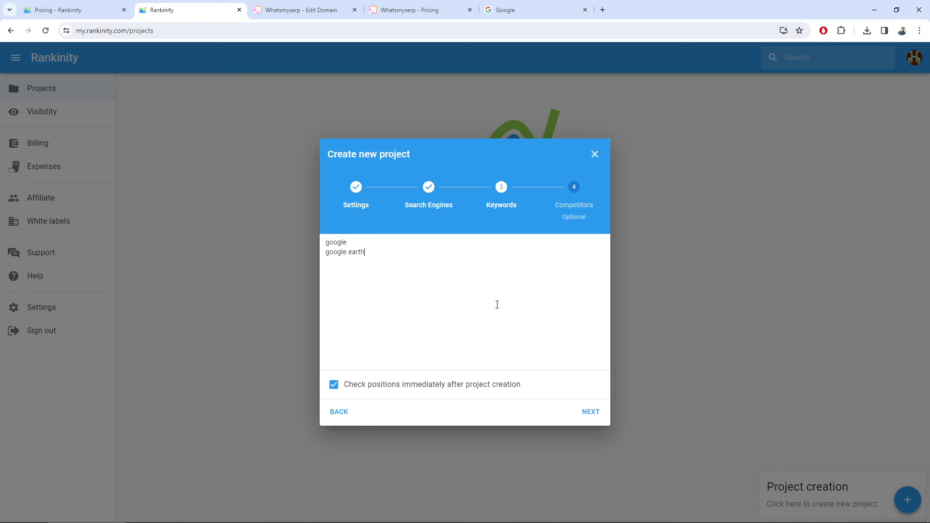
{"action": "key", "text": "Return"}
{"action": "type", "text": "google labs"}
{"action": "key", "text": "Return"}
{"action": "type", "text": "gemini google"}
{"action": "left_click", "coordinate": [592, 411]}
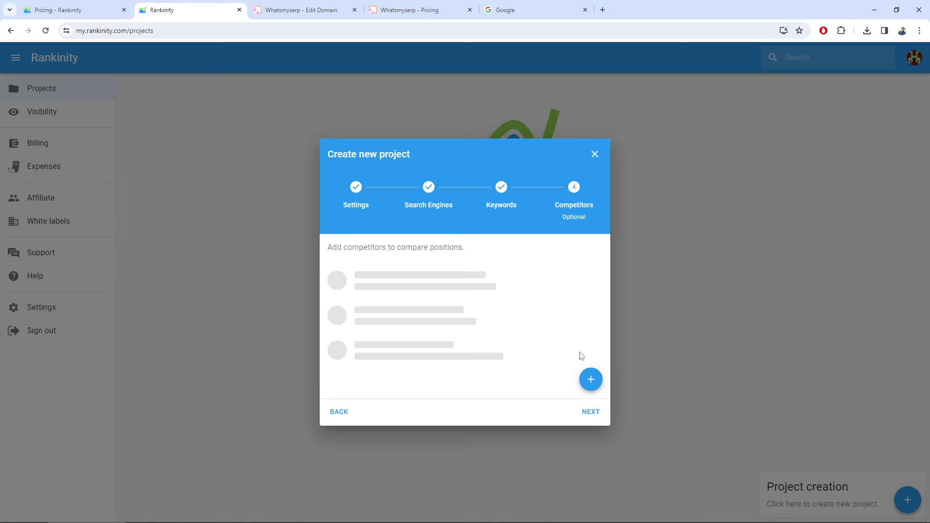
- Finish creating the project without adding any competitor
{"action": "left_click", "coordinate": [592, 380]}
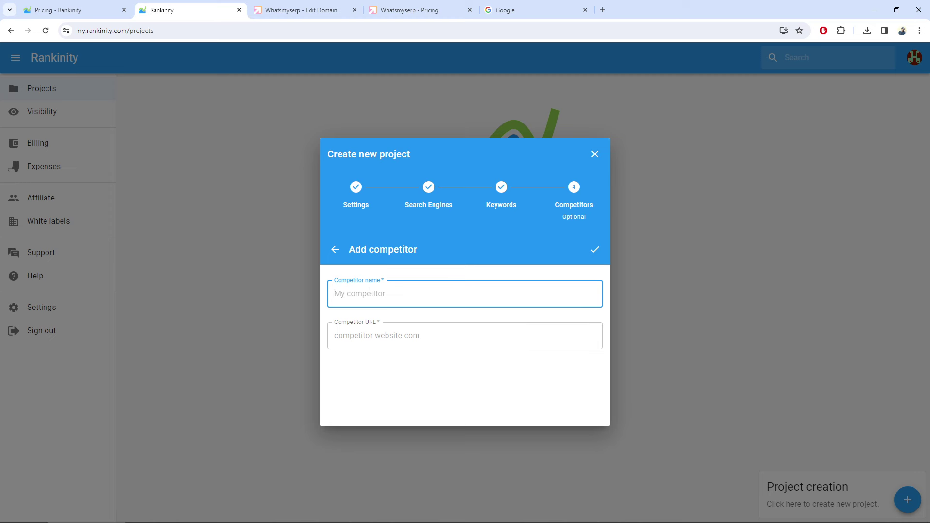
{"action": "left_click", "coordinate": [335, 250]}
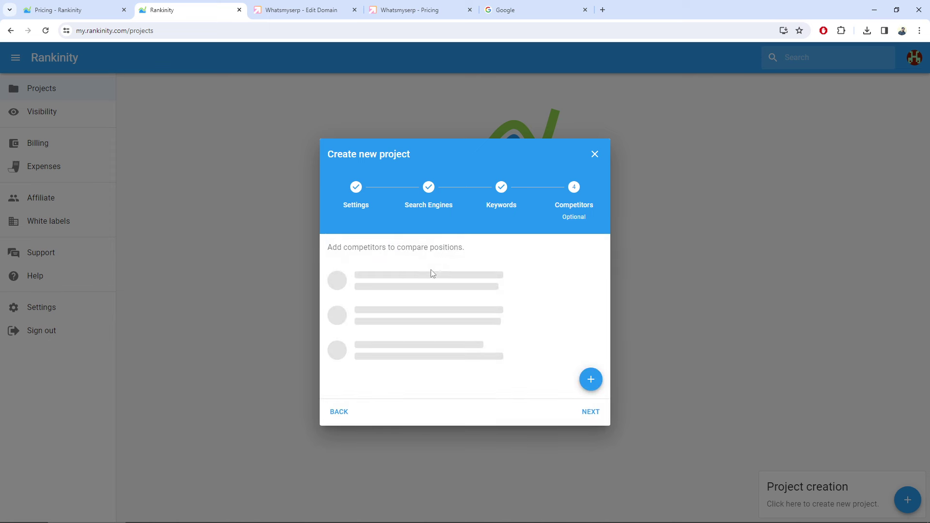
{"action": "left_click", "coordinate": [592, 413]}
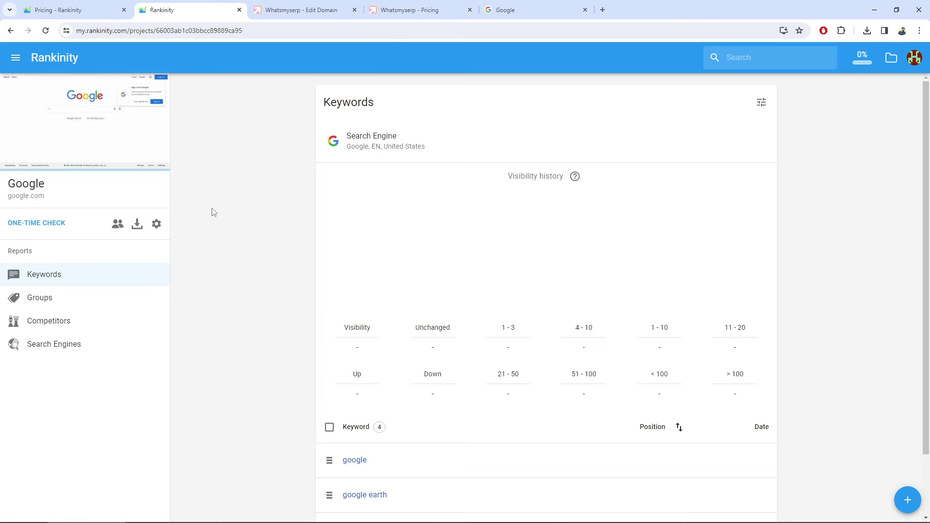
- Examine the project's keyword positions and visibility, and open the search results for the keyword google
{"action": "scroll", "coordinate": [212, 212], "scroll_direction": "down", "scroll_amount": 1}
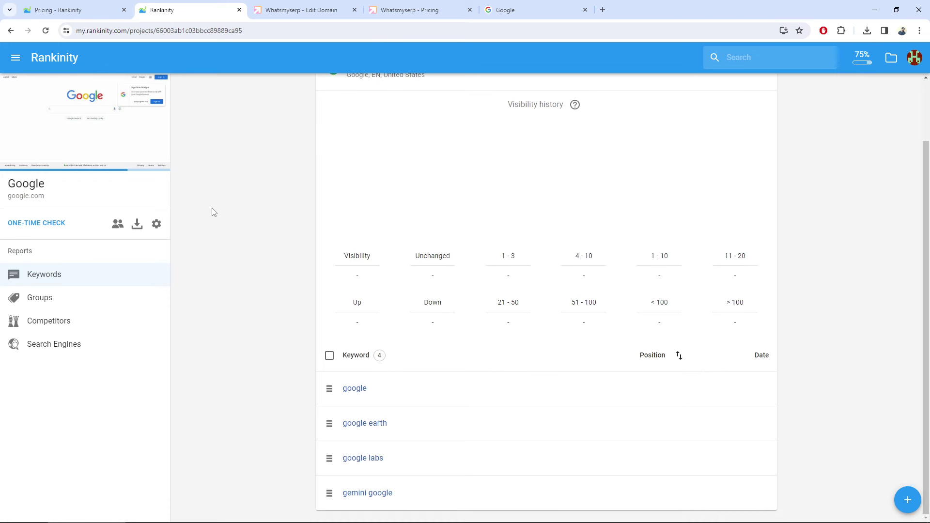
{"action": "scroll", "coordinate": [212, 210], "scroll_direction": "up", "scroll_amount": 1}
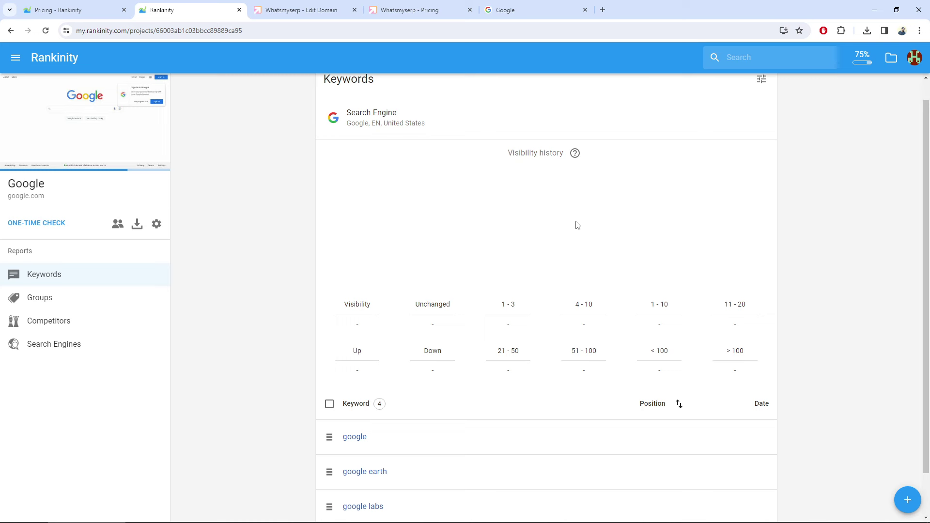
{"action": "scroll", "coordinate": [929, 264], "scroll_direction": "down", "scroll_amount": 1}
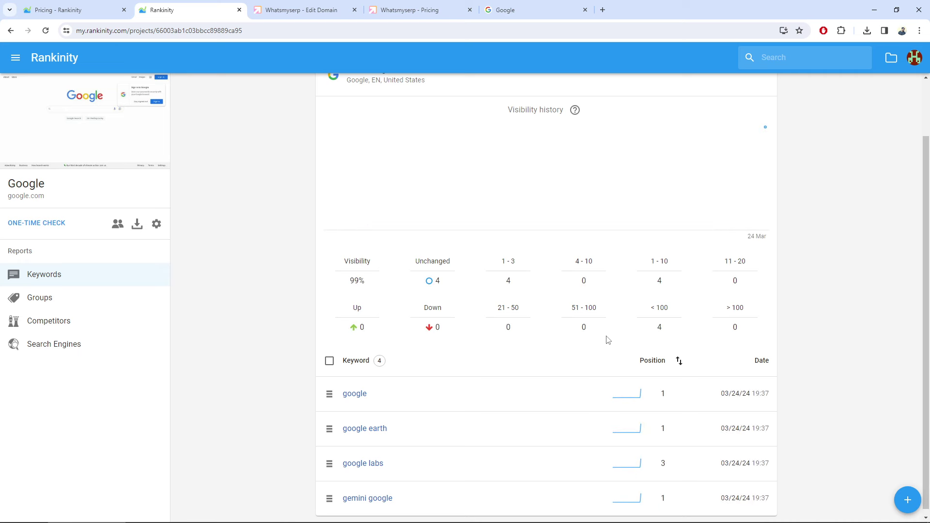
{"action": "scroll", "coordinate": [609, 340], "scroll_direction": "down", "scroll_amount": 1}
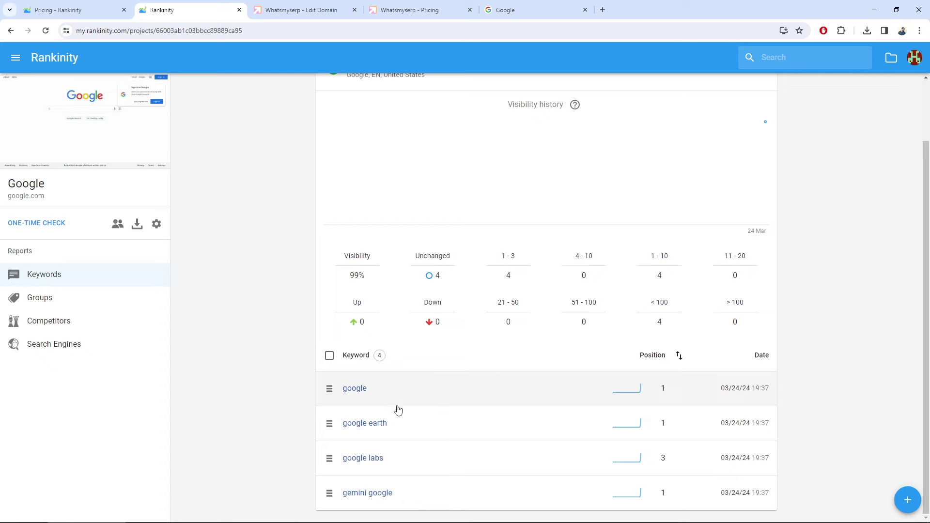
{"action": "left_click", "coordinate": [434, 395]}
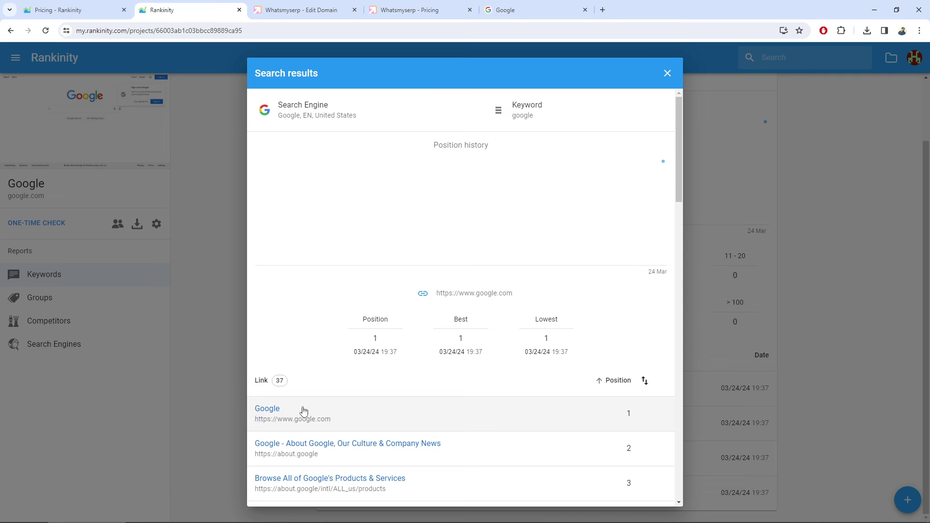
- Inspect the position history and ranked links for the keyword google, and close its search results
{"action": "mouse_move", "coordinate": [497, 252]}
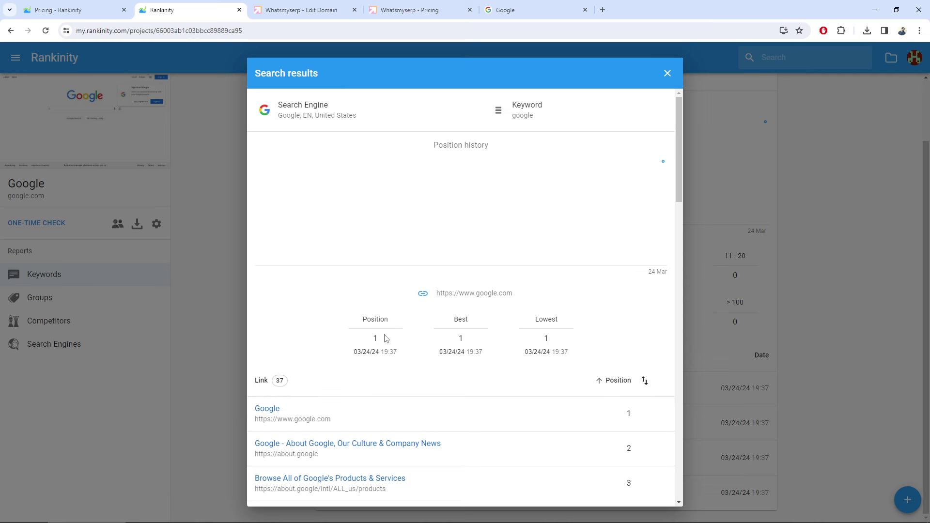
{"action": "mouse_move", "coordinate": [481, 183]}
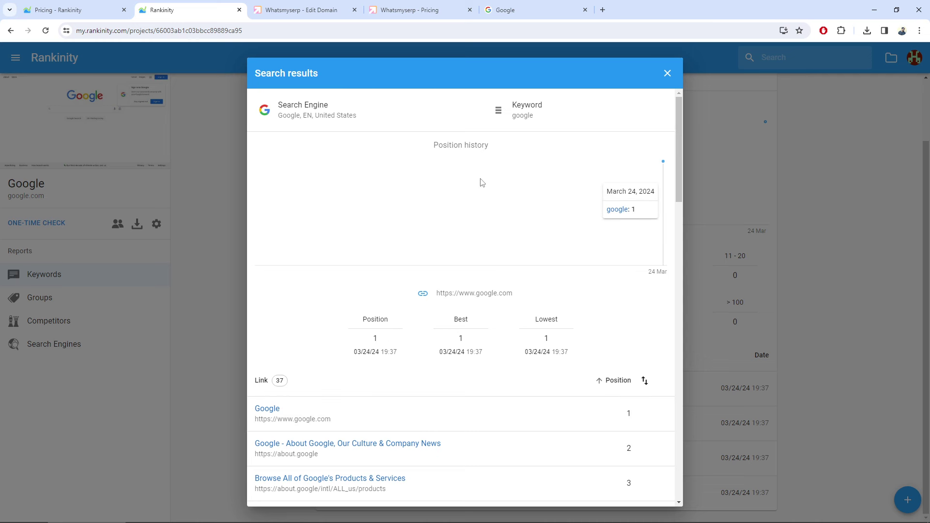
{"action": "left_click", "coordinate": [667, 74]}
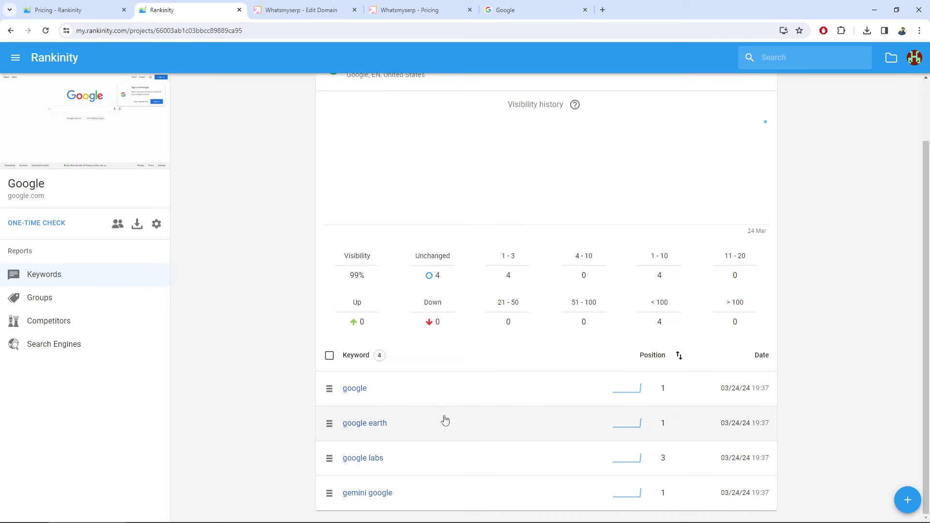
- Review the search results and position history of the keywords google labs and google earth
{"action": "left_click", "coordinate": [440, 448]}
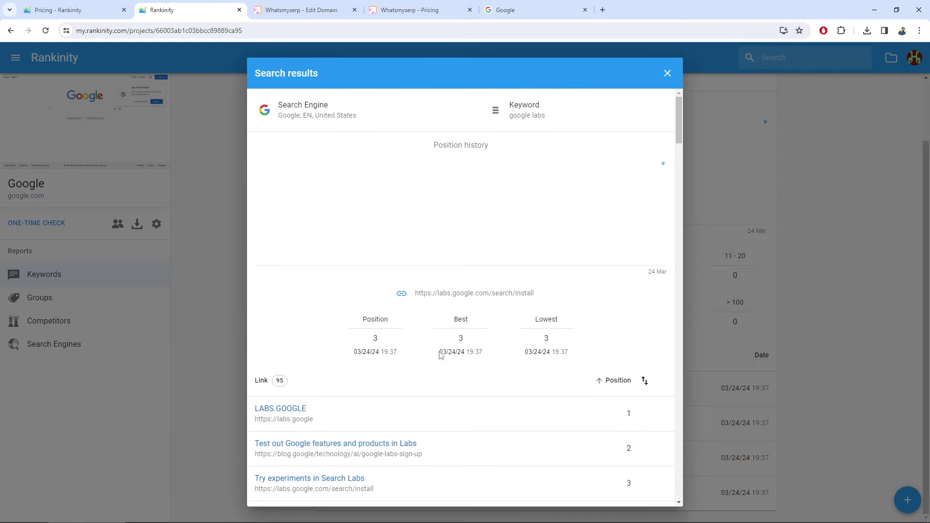
{"action": "scroll", "coordinate": [363, 240], "scroll_direction": "down", "scroll_amount": 1}
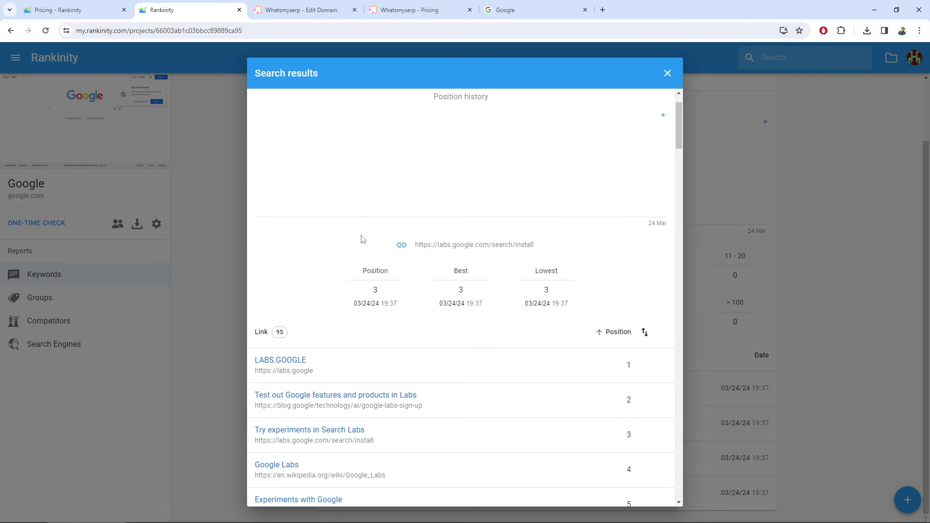
{"action": "left_click", "coordinate": [668, 74]}
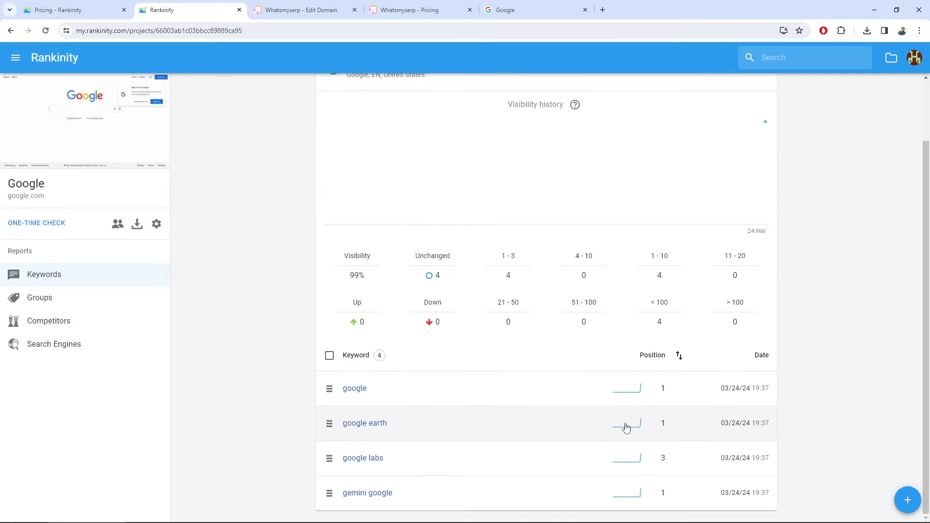
{"action": "left_click", "coordinate": [596, 430]}
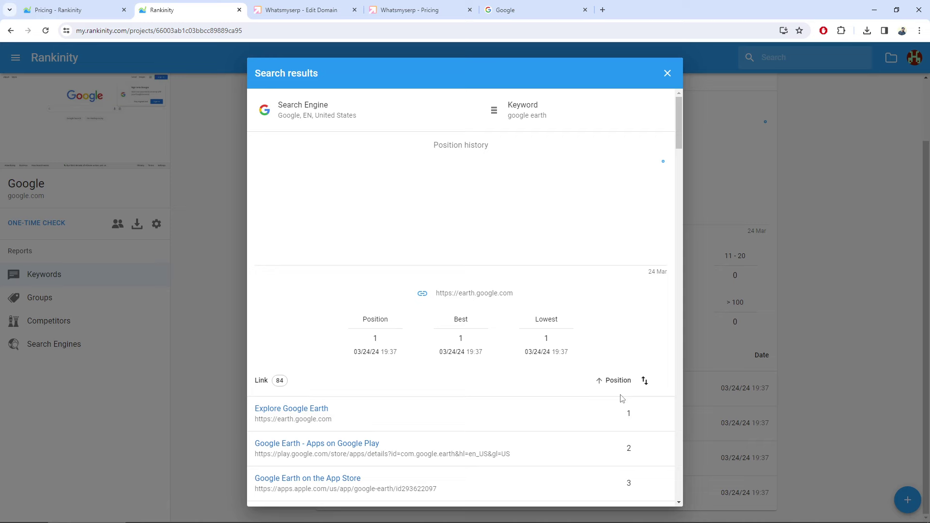
{"action": "left_click", "coordinate": [668, 73]}
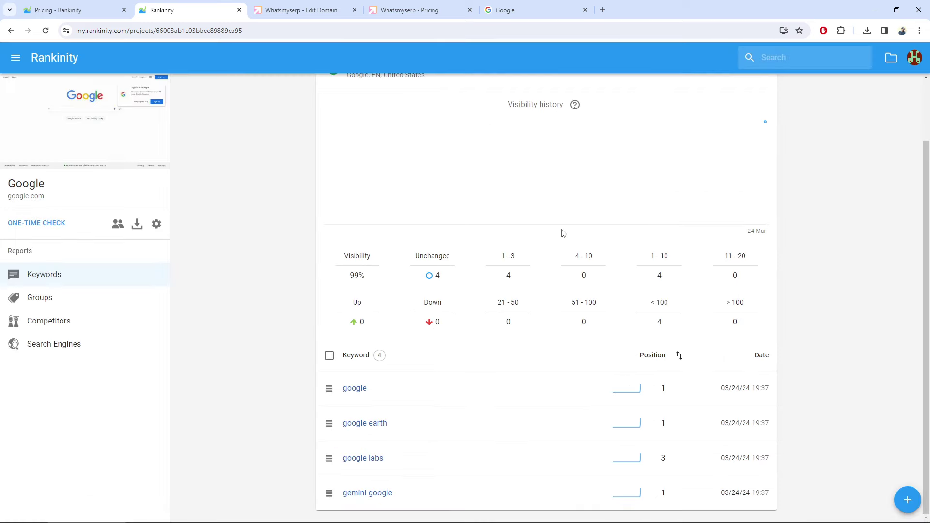
- Review the keyword report, trying out the selection of all keywords and clearing it again
{"action": "scroll", "coordinate": [564, 234], "scroll_direction": "up", "scroll_amount": 2}
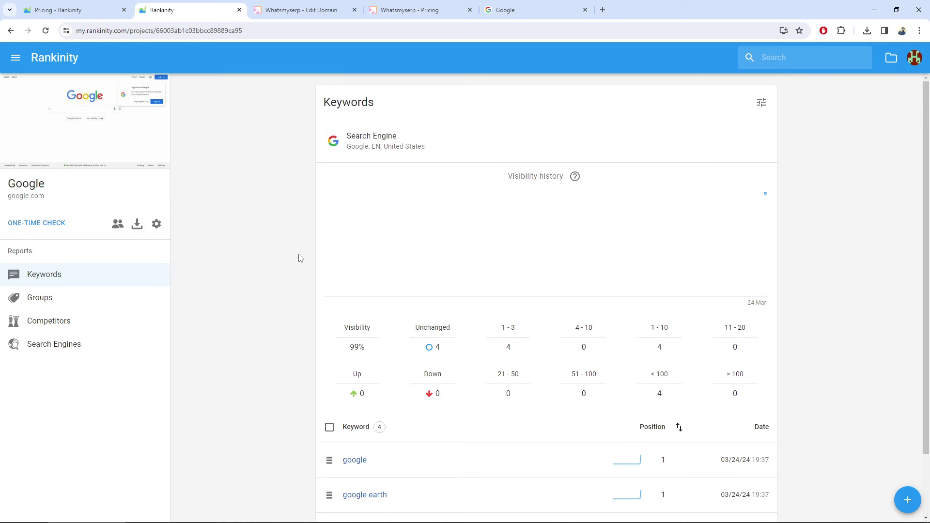
{"action": "scroll", "coordinate": [299, 258], "scroll_direction": "down", "scroll_amount": 2}
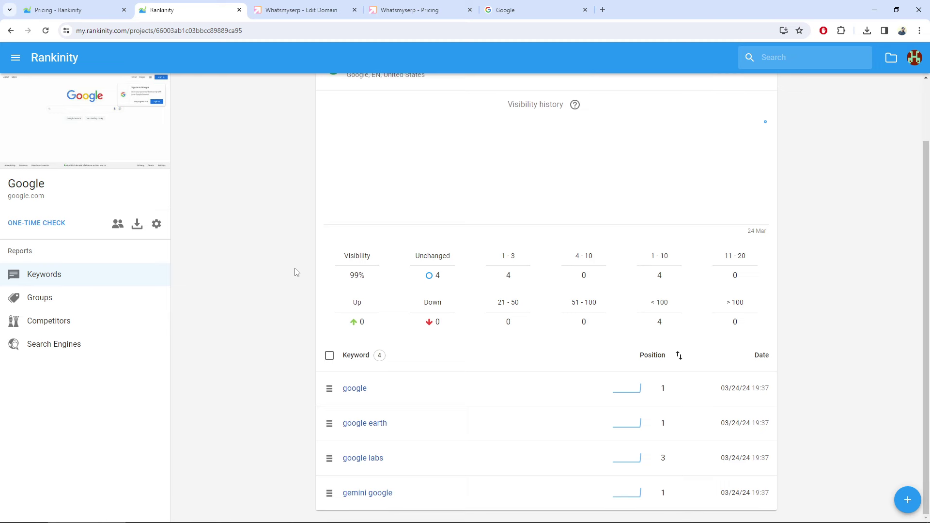
{"action": "scroll", "coordinate": [307, 287], "scroll_direction": "up", "scroll_amount": 2}
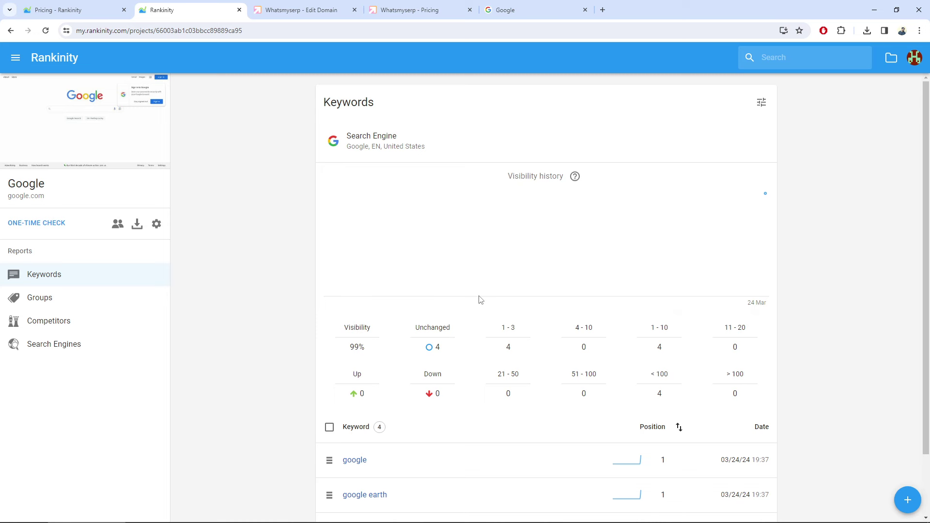
{"action": "scroll", "coordinate": [481, 300], "scroll_direction": "down", "scroll_amount": 2}
{"action": "left_click", "coordinate": [330, 356]}
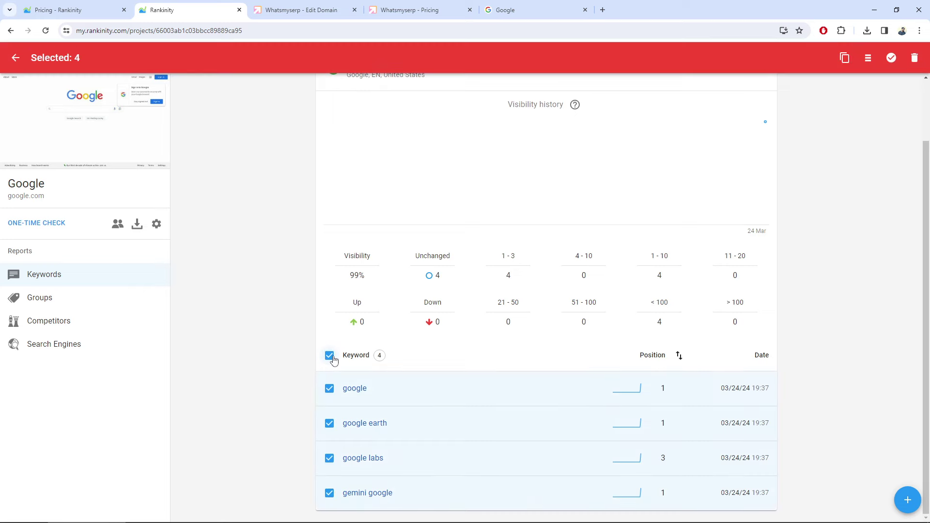
{"action": "left_click", "coordinate": [331, 358]}
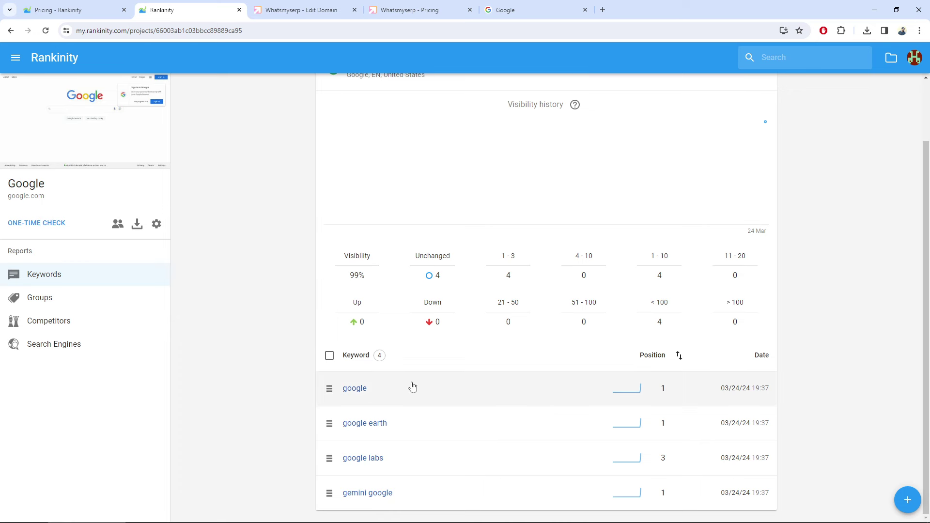
- Open the search results for the keyword google again, check the position history chart, and close them
{"action": "left_click", "coordinate": [500, 392]}
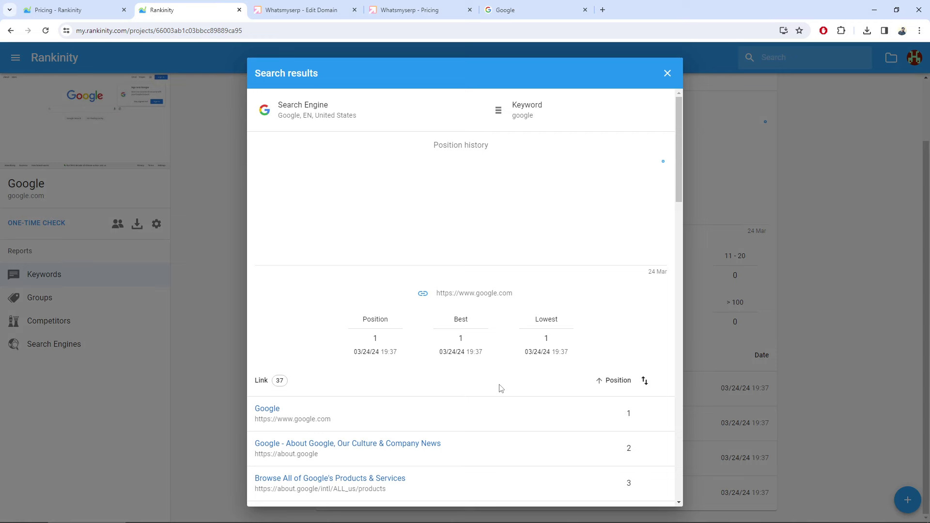
{"action": "mouse_move", "coordinate": [601, 208]}
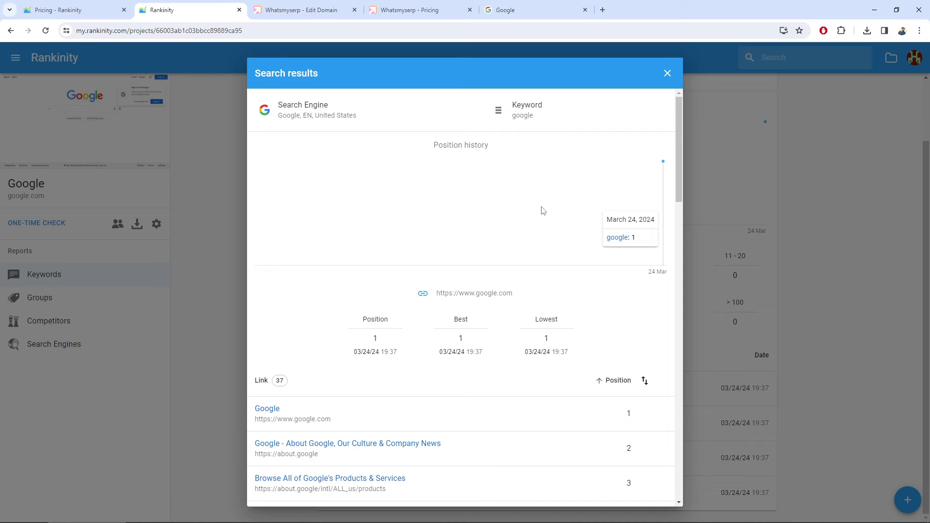
{"action": "left_click", "coordinate": [805, 232]}
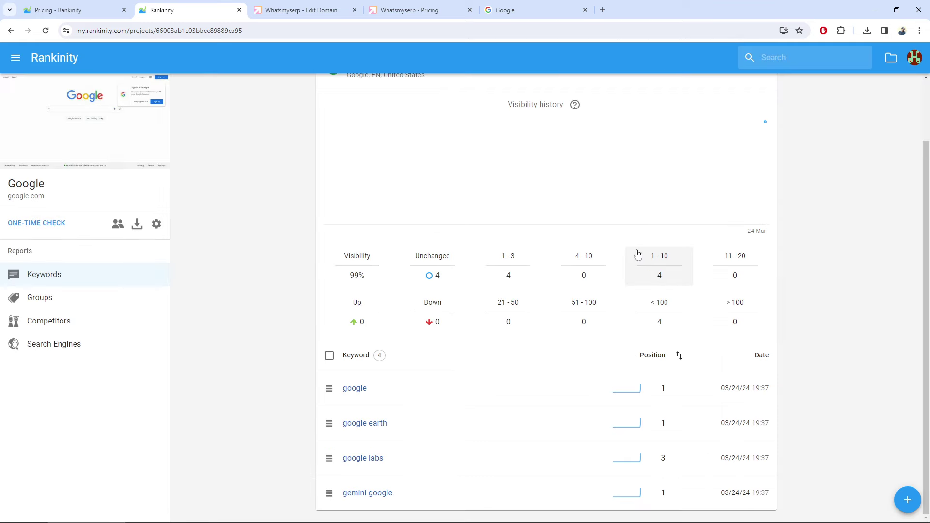
- Examine the project's visibility history chart and the distribution of keyword positions
{"action": "scroll", "coordinate": [638, 254], "scroll_direction": "up", "scroll_amount": 2}
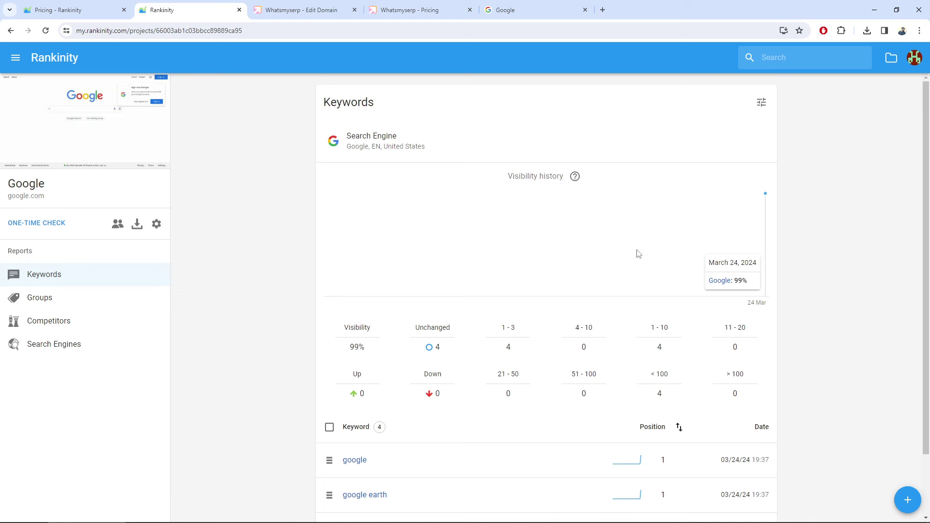
{"action": "scroll", "coordinate": [638, 254], "scroll_direction": "down", "scroll_amount": 2}
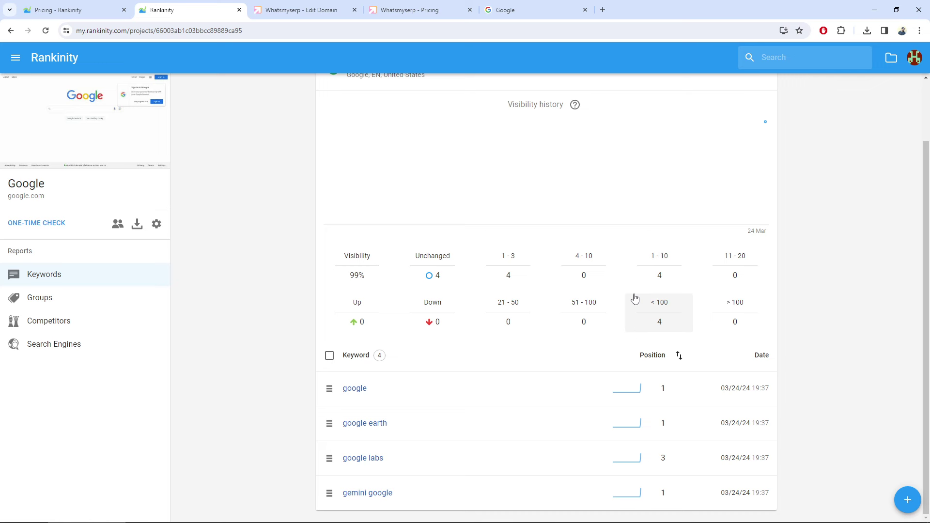
{"action": "scroll", "coordinate": [907, 209], "scroll_direction": "up", "scroll_amount": 2}
{"action": "mouse_move", "coordinate": [659, 229]}
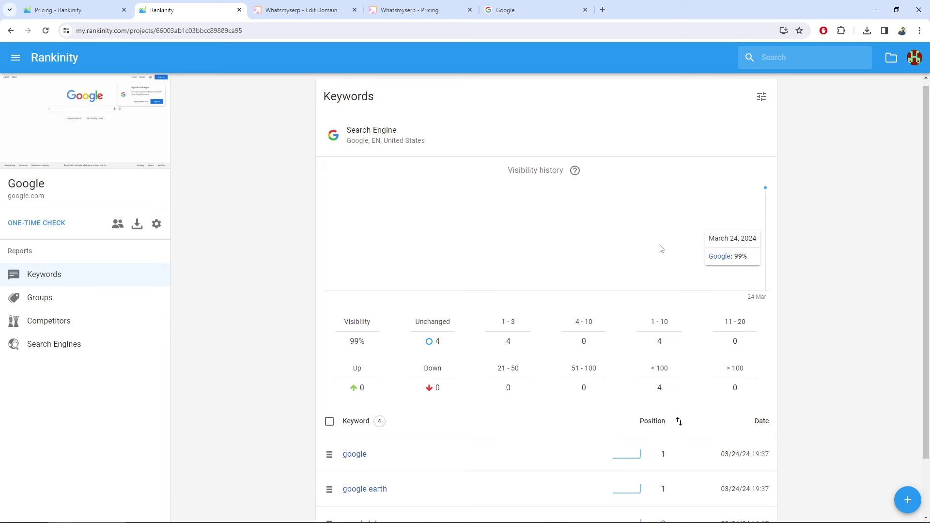
- Switch to Google, search for "bright dino" and check where the Bright Dino website ranks for that query
{"action": "left_click", "coordinate": [504, 4]}
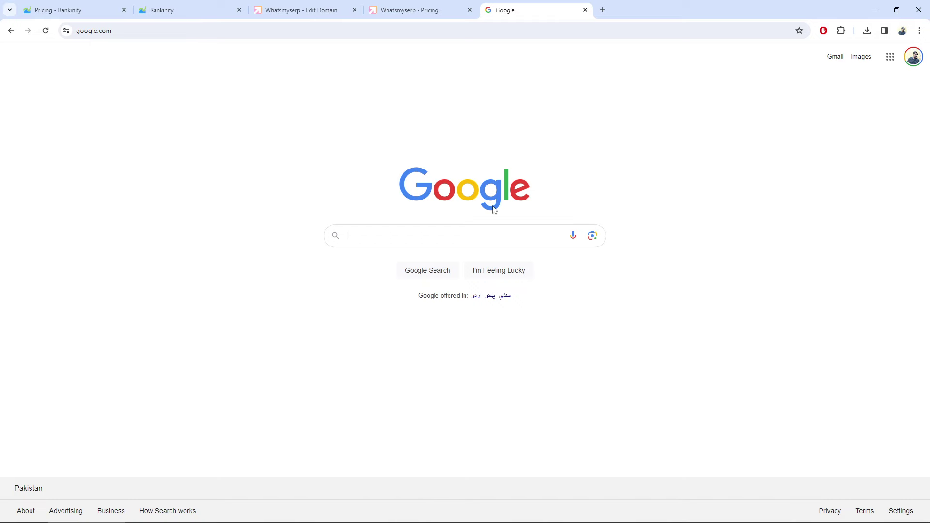
{"action": "type", "text": "brighht"}
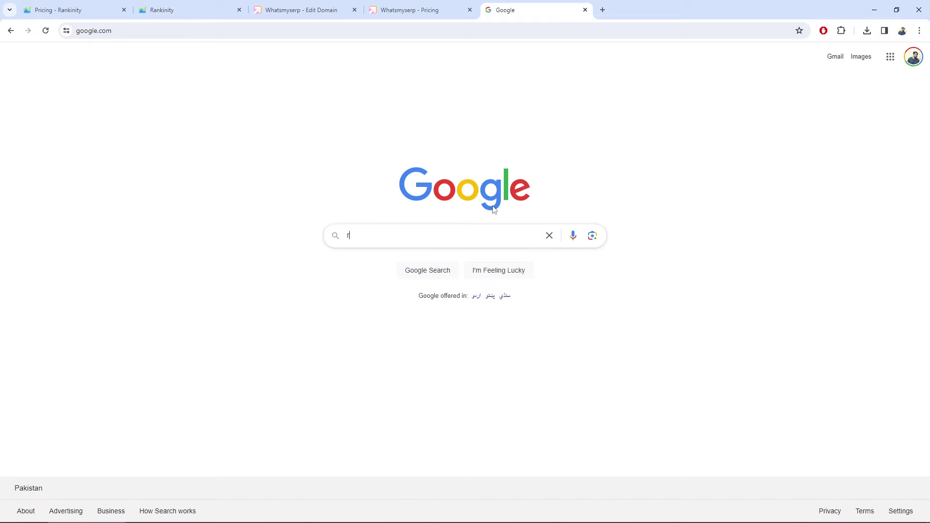
{"action": "key", "text": "BackSpace"}
{"action": "key", "text": "BackSpace"}
{"action": "type", "text": "t dino"}
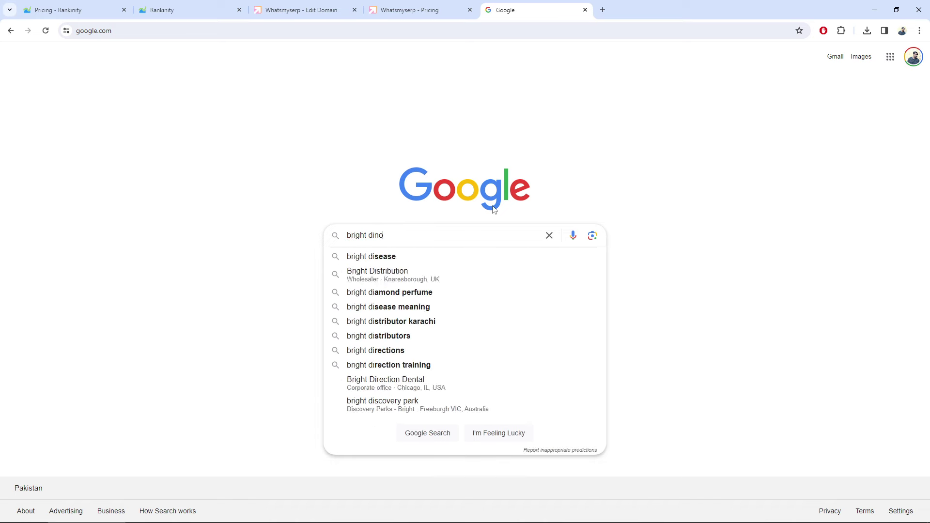
{"action": "key", "text": "Return"}
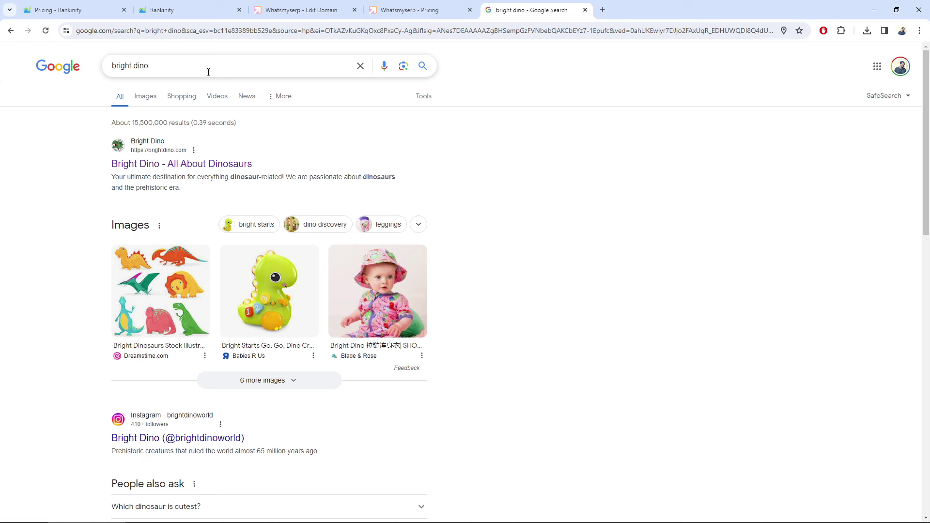
{"action": "triple_click", "coordinate": [181, 69]}
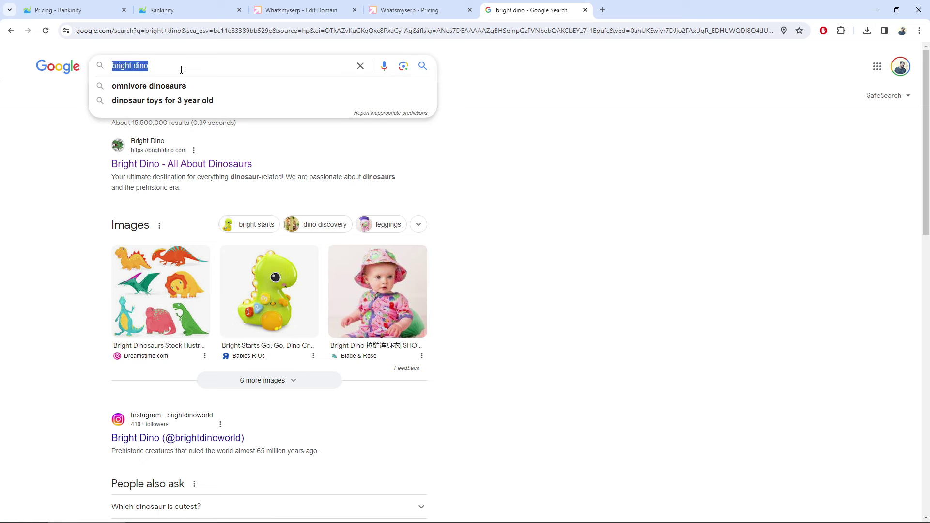
{"action": "left_click", "coordinate": [39, 183]}
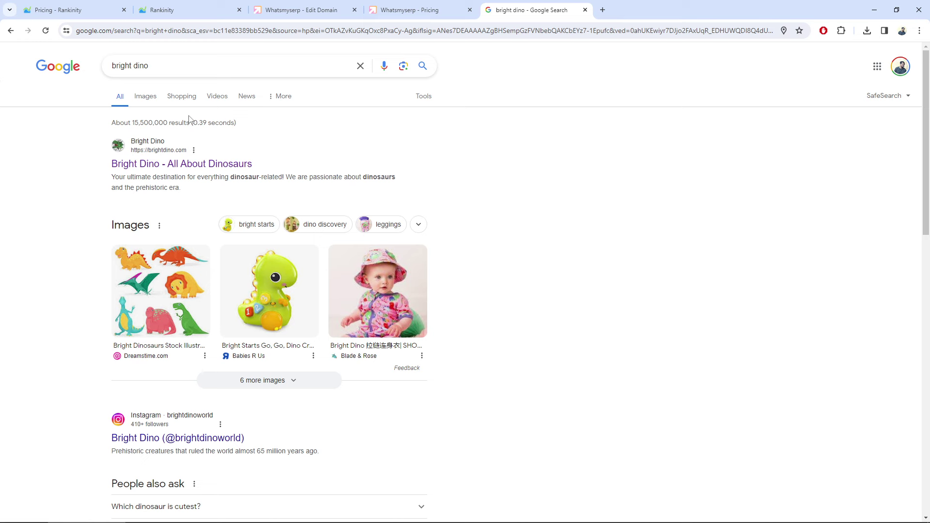
- Compare the Whatsmyserp pricing plans with the Rankinity project, and review the Rankinity keyword report
{"action": "left_click", "coordinate": [205, 10]}
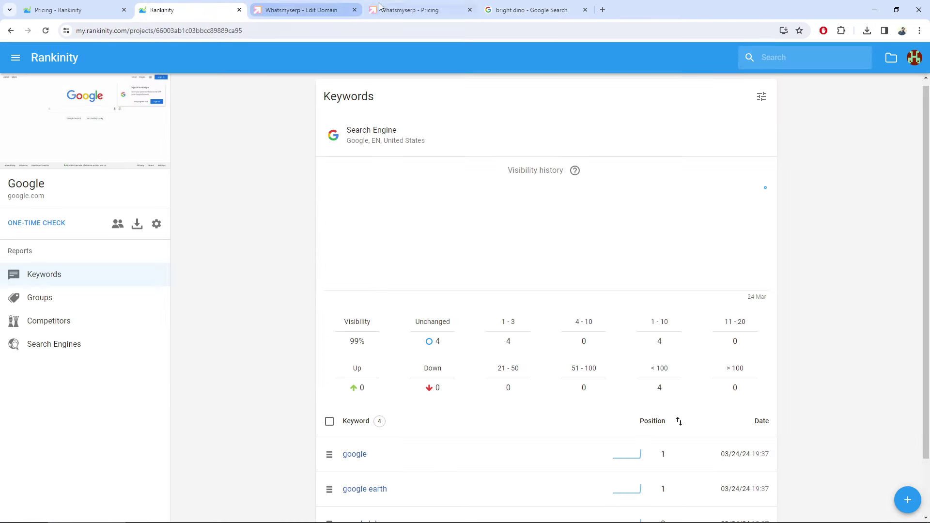
{"action": "left_click", "coordinate": [404, 9]}
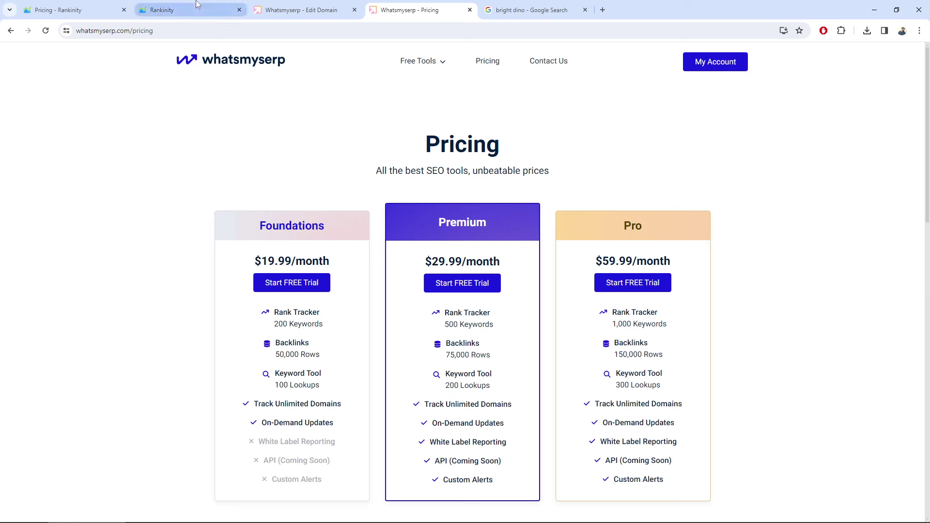
{"action": "left_click", "coordinate": [208, 10]}
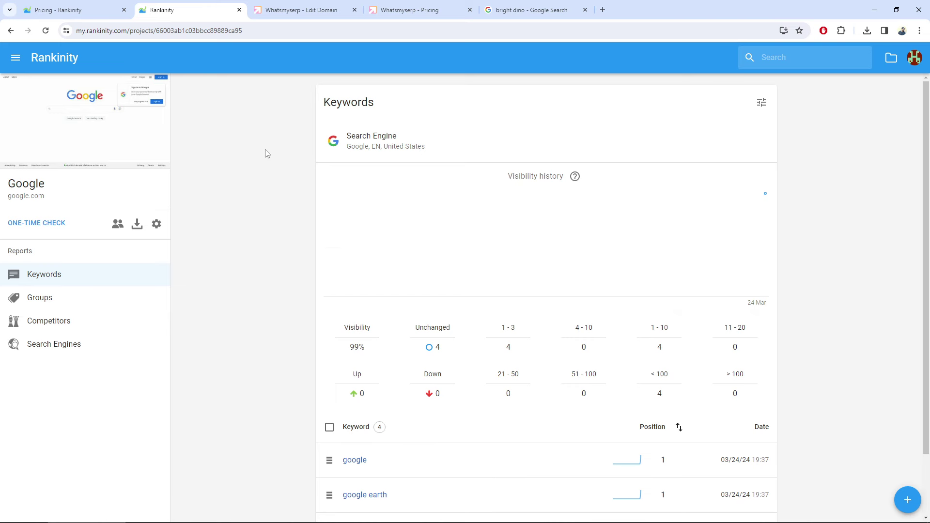
{"action": "scroll", "coordinate": [266, 153], "scroll_direction": "down", "scroll_amount": 3}
{"action": "scroll", "coordinate": [265, 153], "scroll_direction": "up", "scroll_amount": 3}
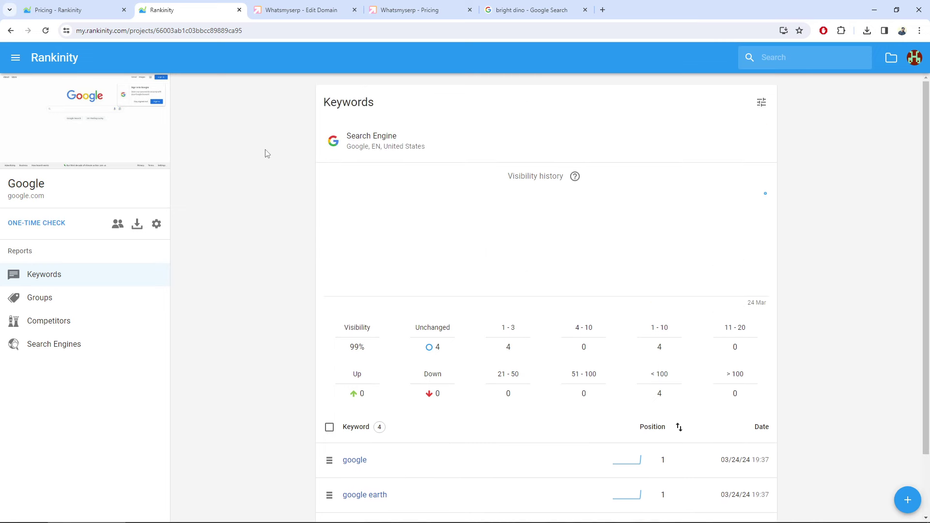